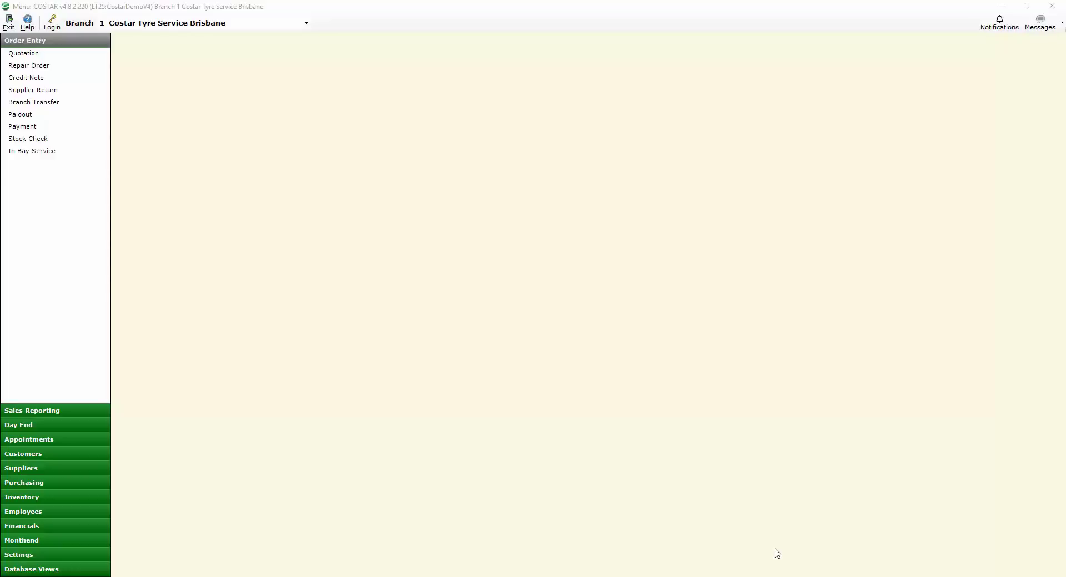
- Tick Is Registration Fields On Vehicles in the Microhouse integration providers under Order Entry Options > Integration2
{"action": "left_click", "coordinate": [103, 555]}
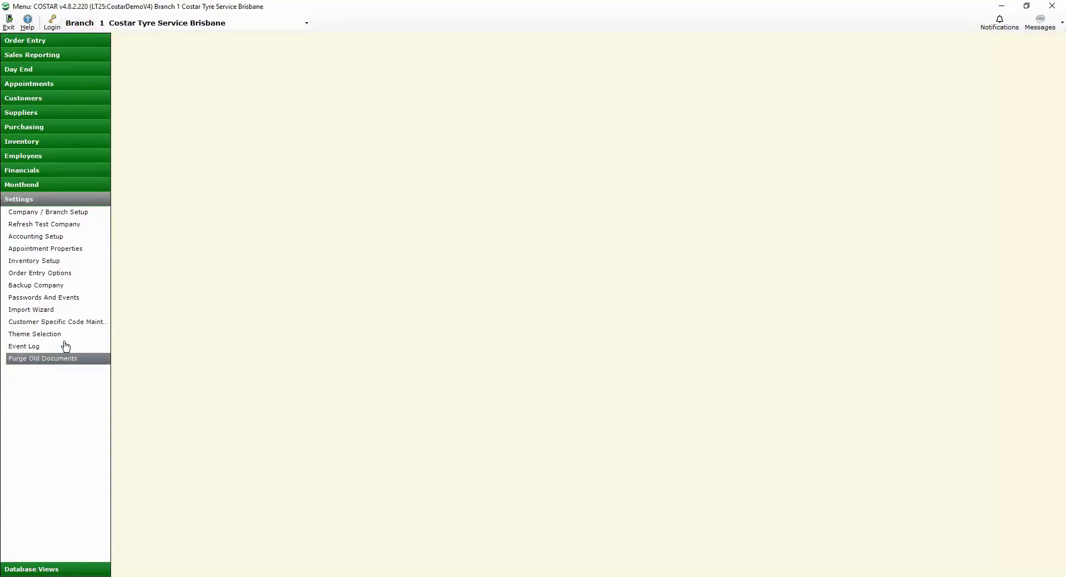
{"action": "left_click", "coordinate": [59, 278]}
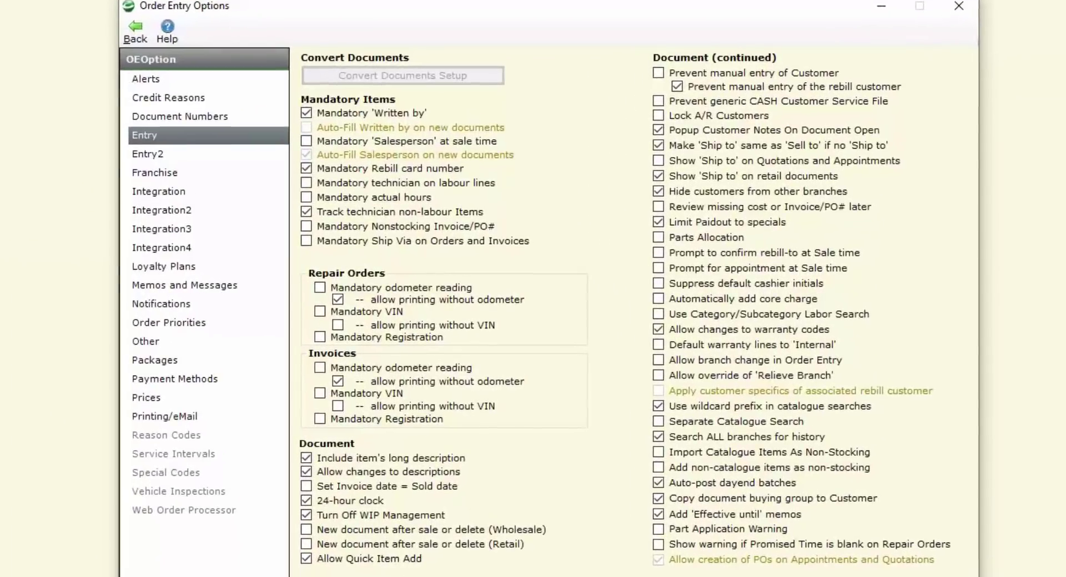
{"action": "left_click", "coordinate": [136, 216]}
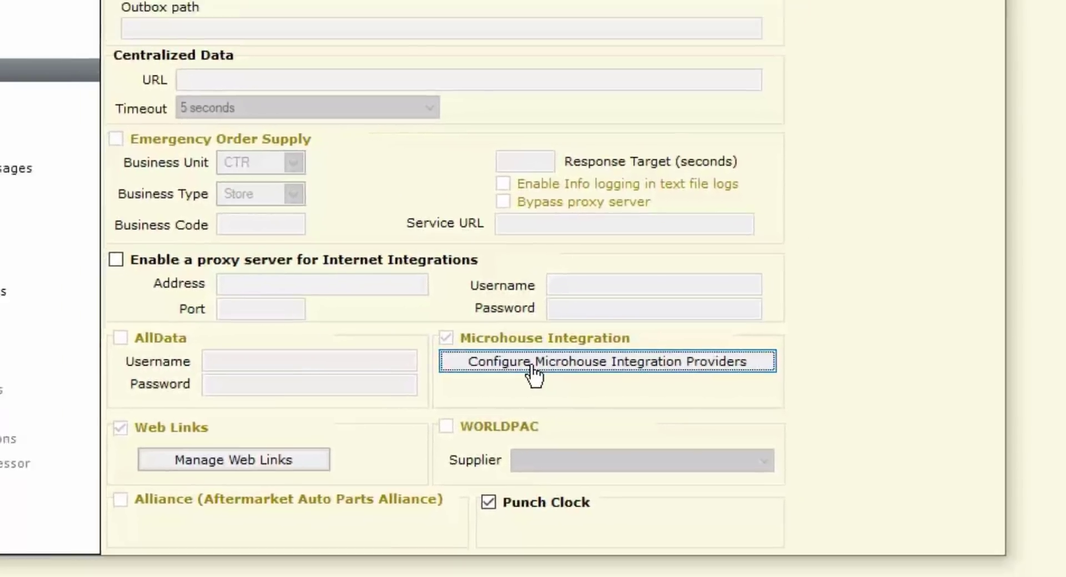
{"action": "left_click", "coordinate": [514, 360]}
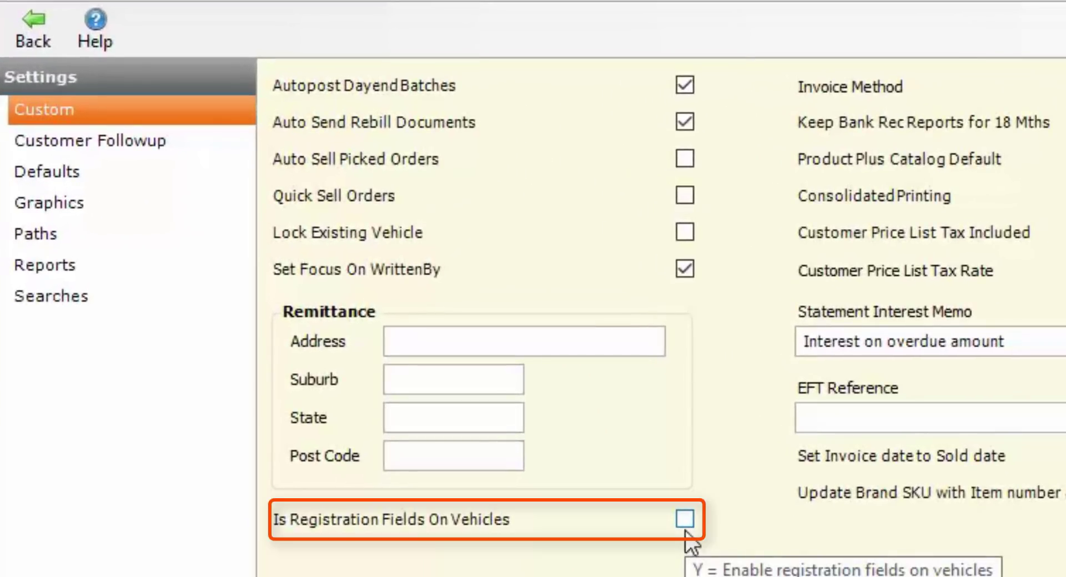
{"action": "left_click", "coordinate": [685, 520]}
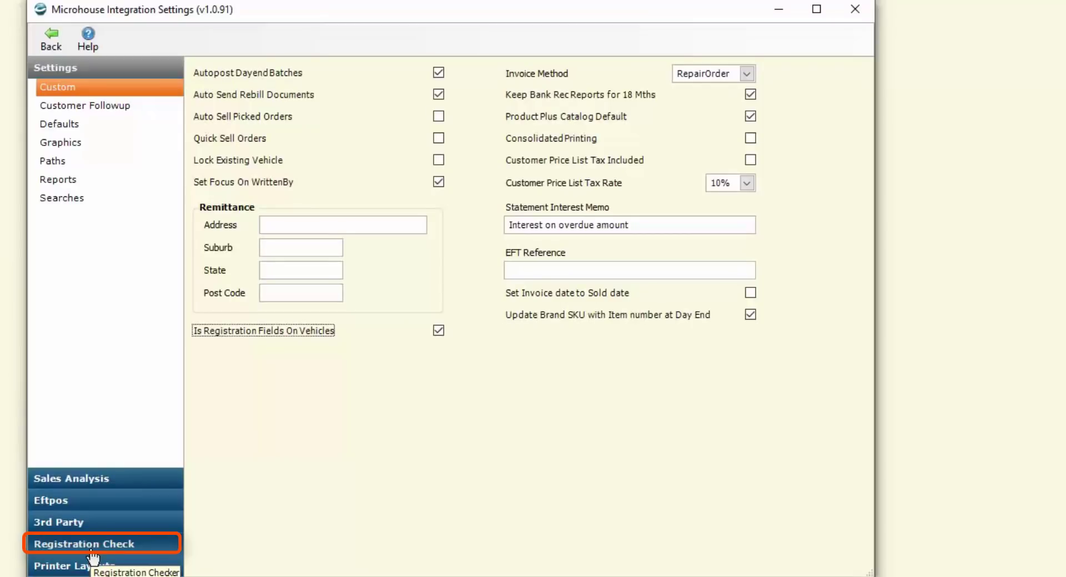
- Mark Branch 1 as In Use under Registration Check > Integration, bringing up the service agreement
{"action": "left_click", "coordinate": [92, 549]}
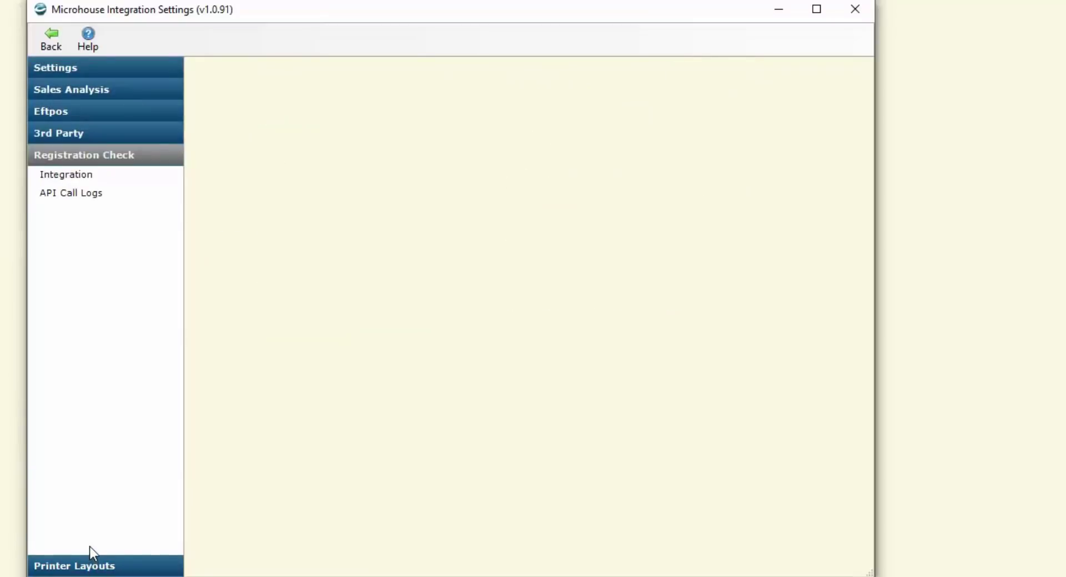
{"action": "left_click", "coordinate": [67, 176]}
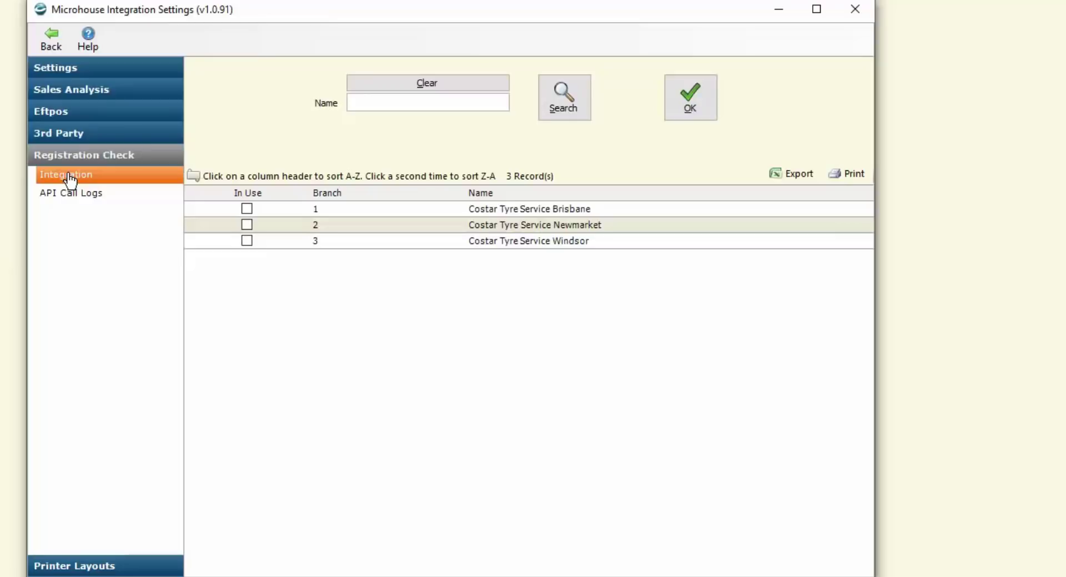
{"action": "left_click", "coordinate": [245, 209]}
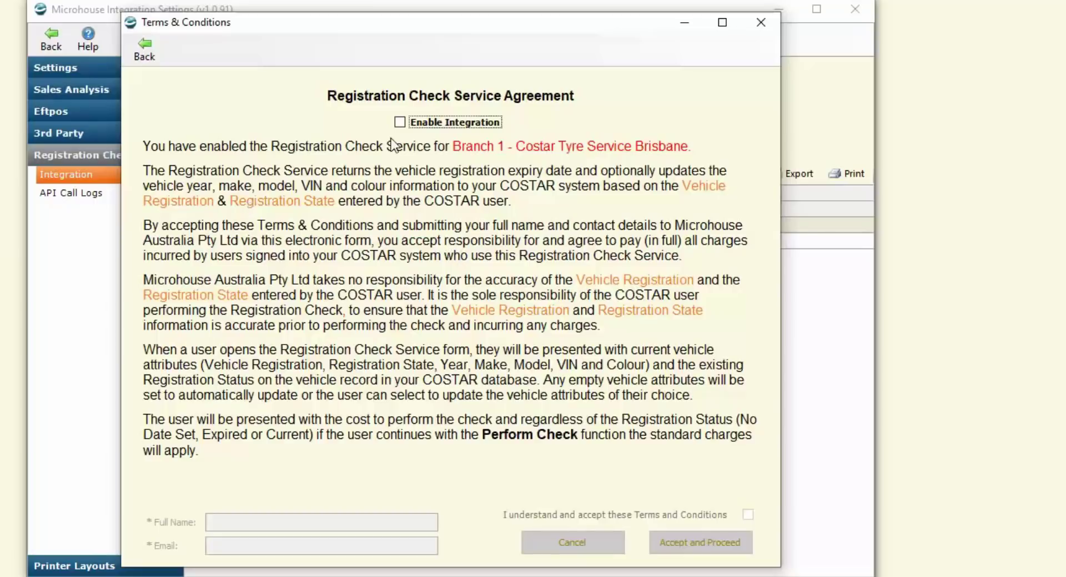
- Enable the integration, enter the contact's full name and e-mail, and accept the terms
{"action": "left_click", "coordinate": [400, 121]}
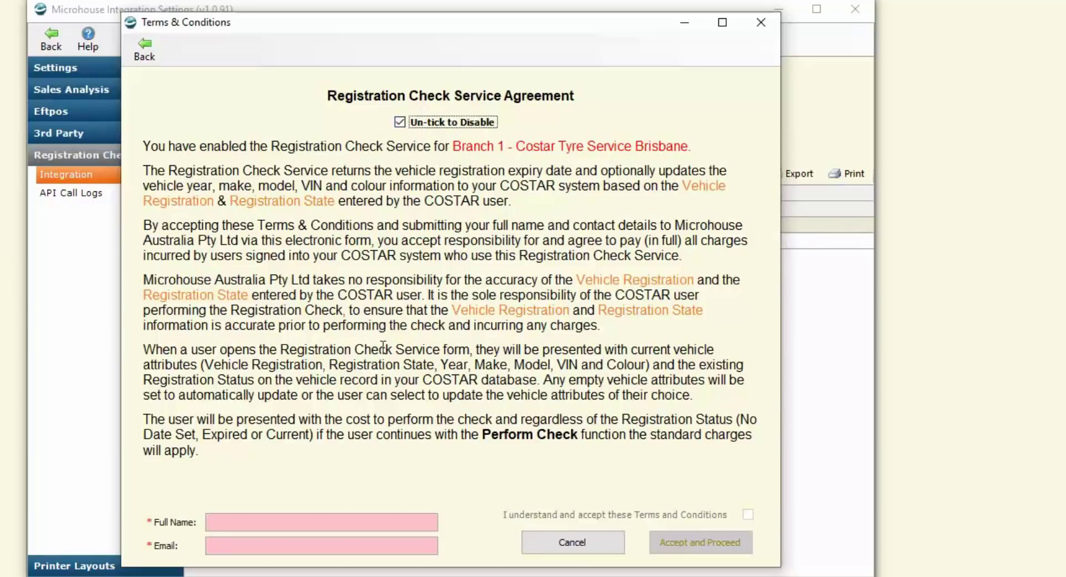
{"action": "left_click", "coordinate": [282, 521]}
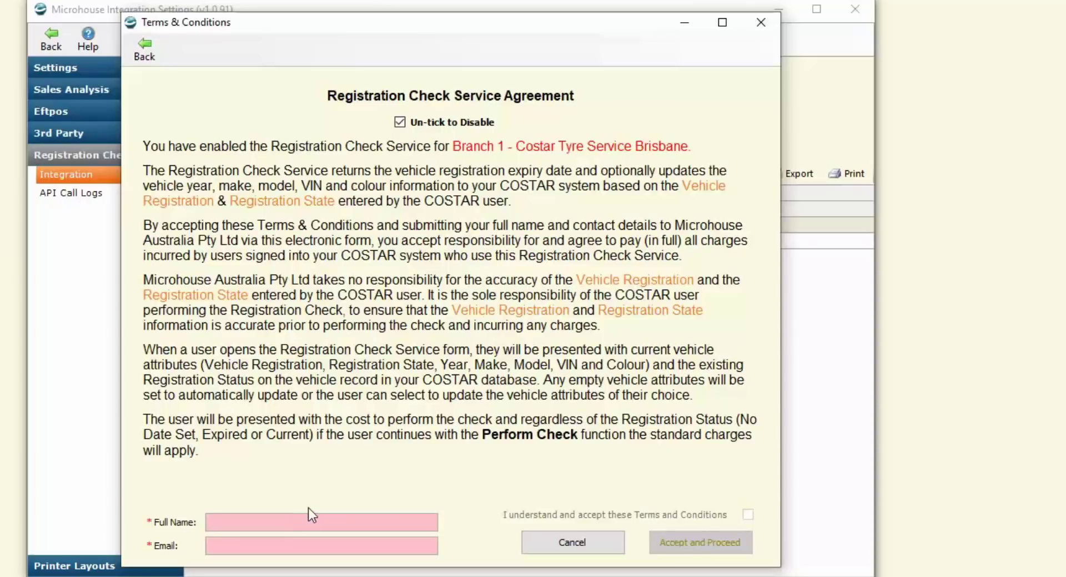
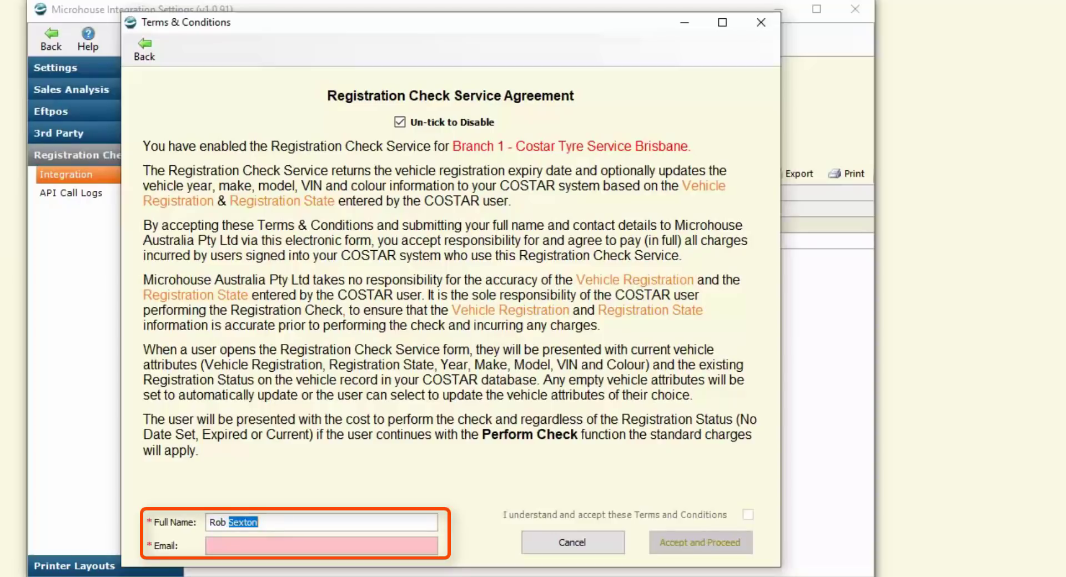
{"action": "type", "text": "S"}
{"action": "key", "text": "Tab"}
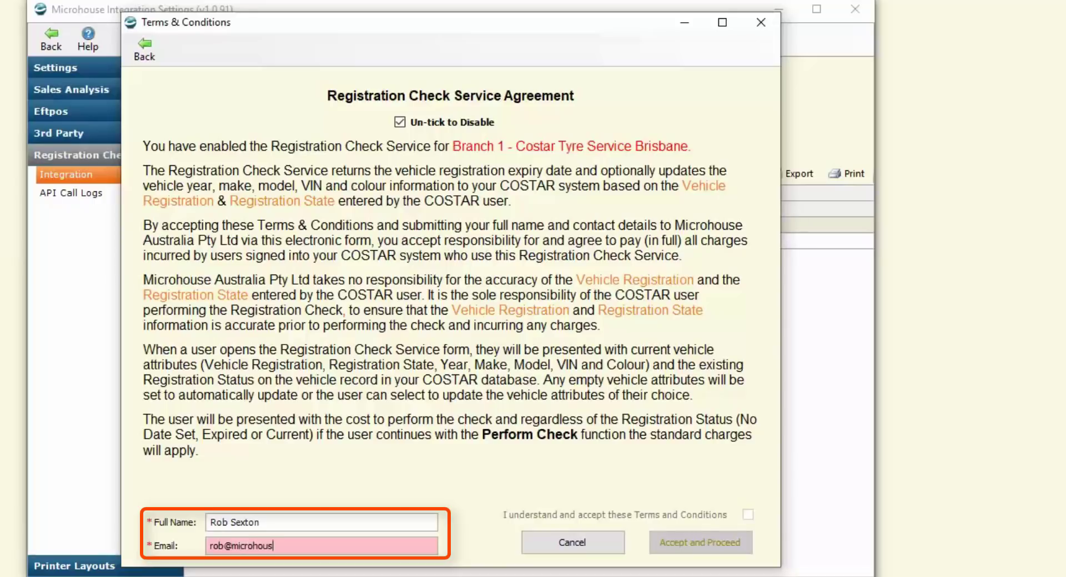
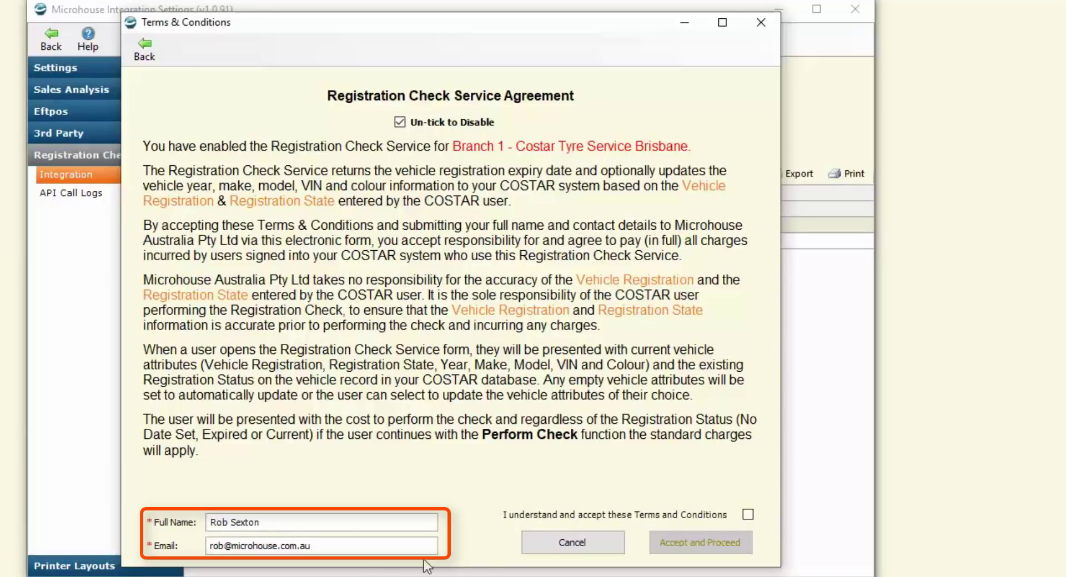
{"action": "left_click", "coordinate": [748, 515]}
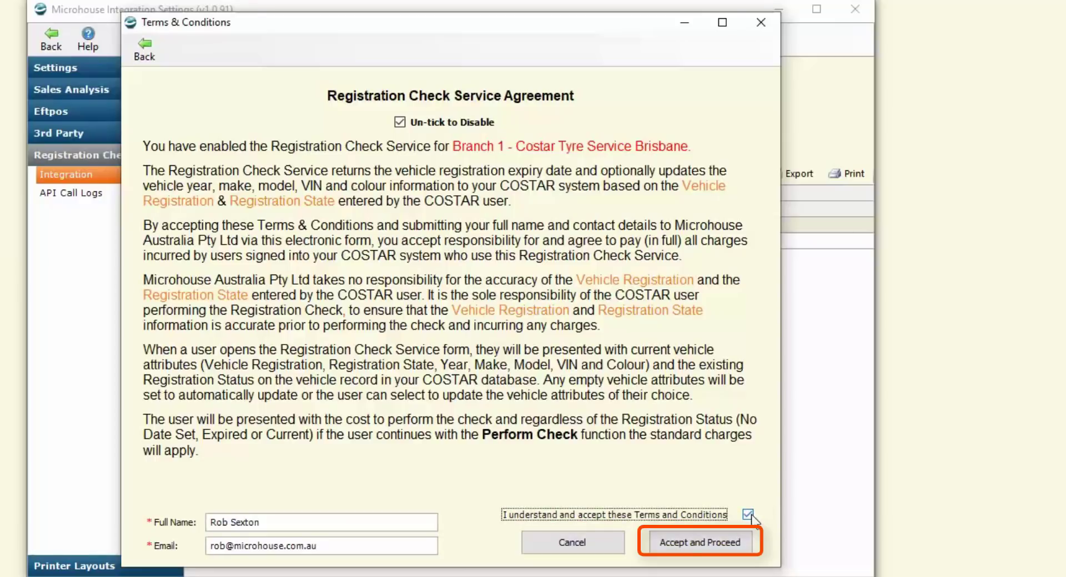
{"action": "left_click", "coordinate": [718, 542]}
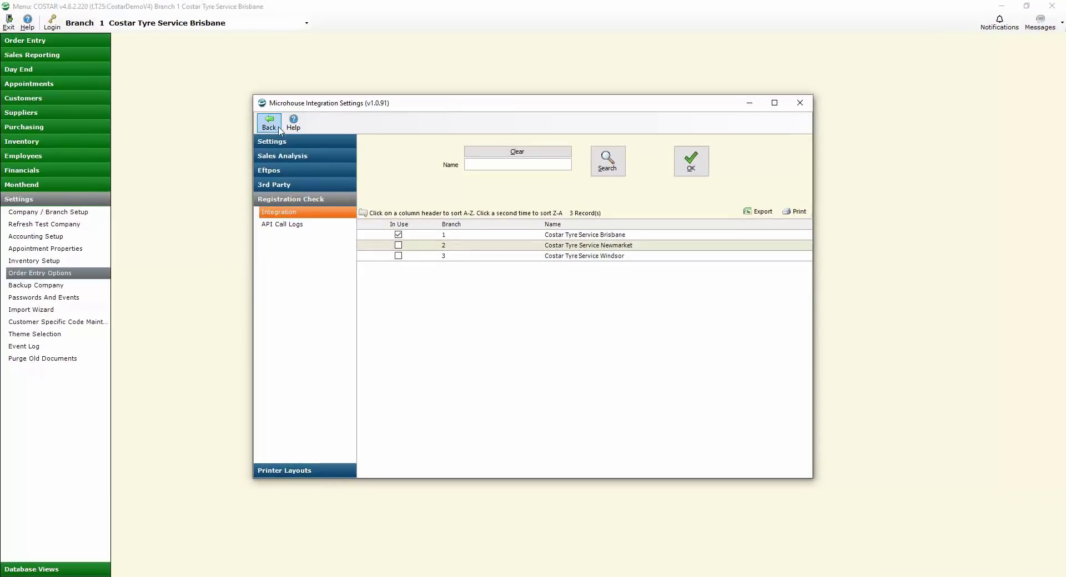
- Close the Microhouse Integration Settings and Order Entry Options windows
{"action": "left_click", "coordinate": [275, 130]}
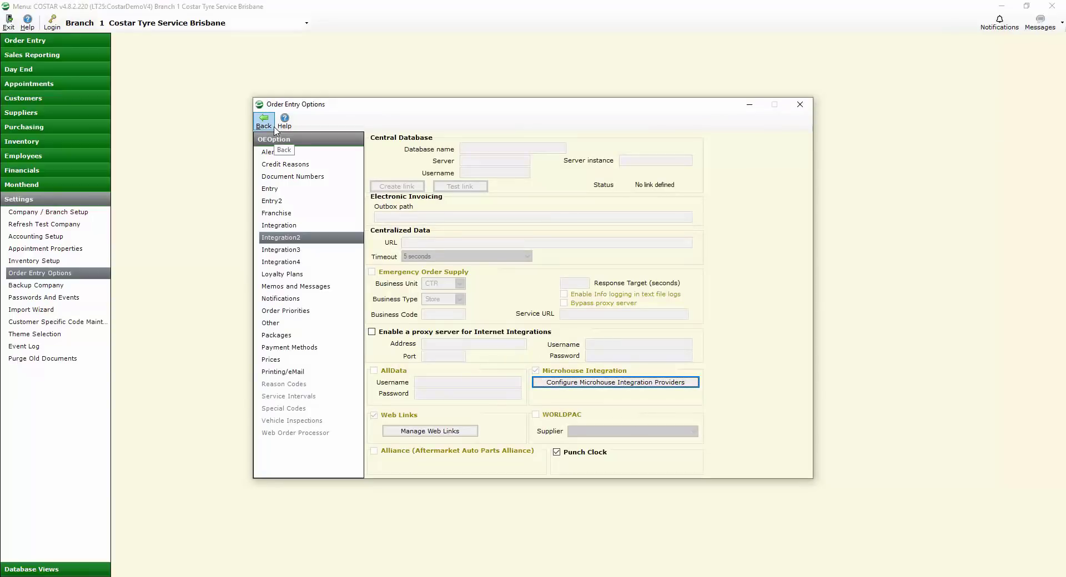
{"action": "left_click", "coordinate": [275, 129]}
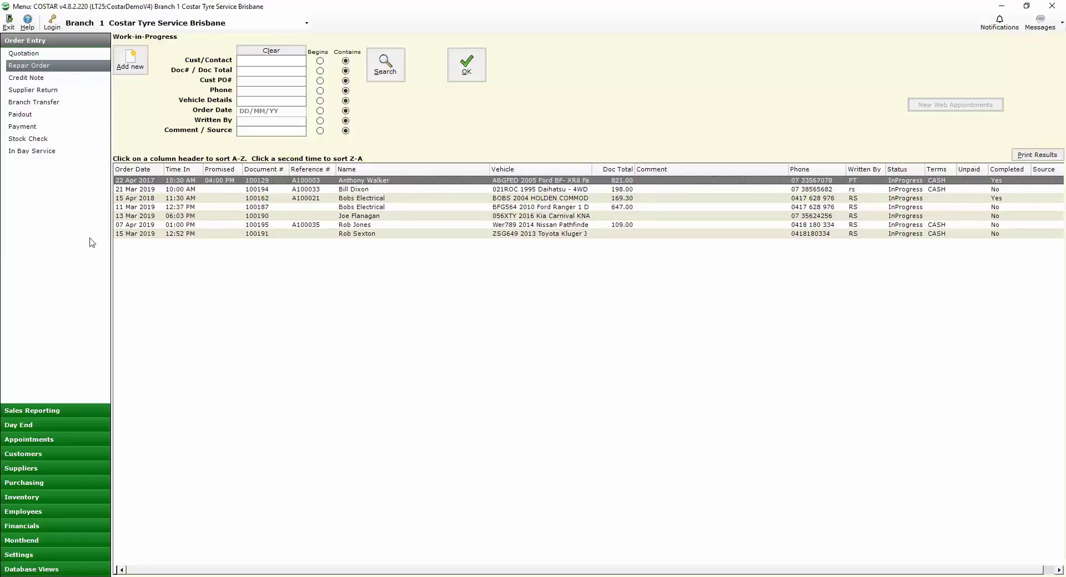
{"action": "left_click", "coordinate": [129, 60]}
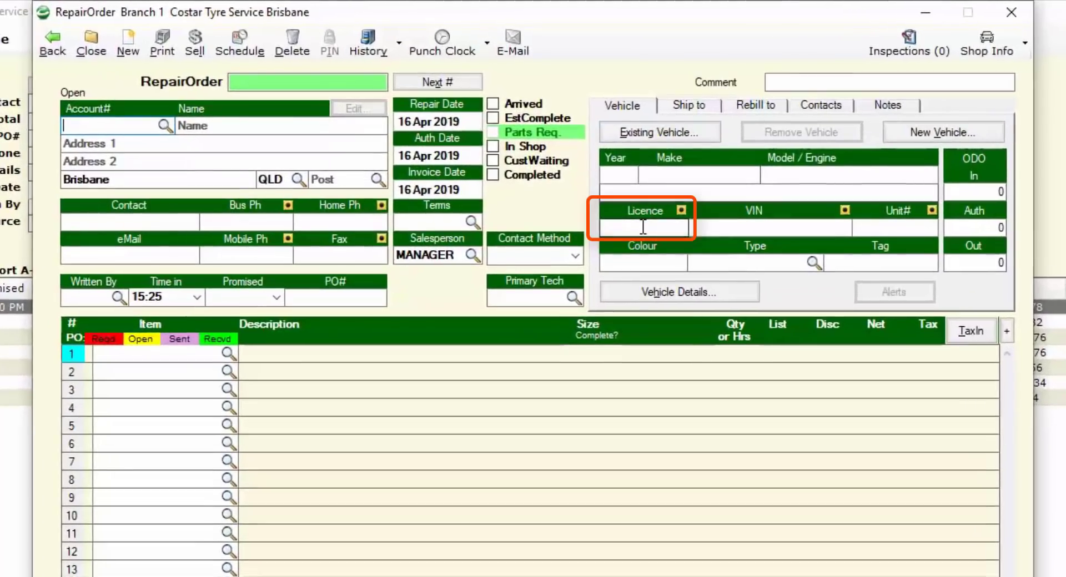
{"action": "left_click", "coordinate": [600, 138]}
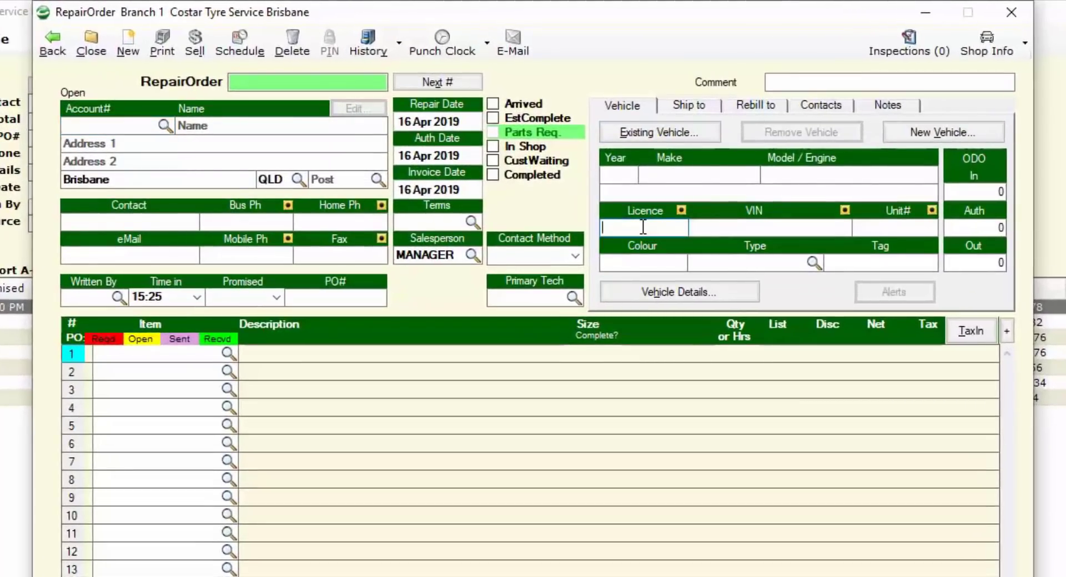
{"action": "type", "text": "744"}
{"action": "type", "text": "SG"}
{"action": "type", "text": "M"}
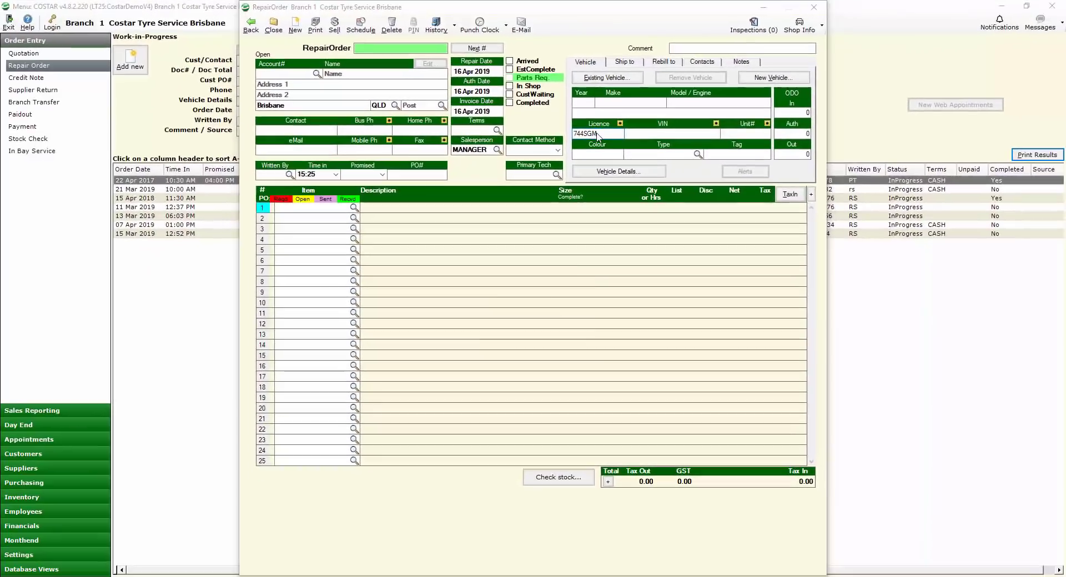
{"action": "key", "text": "Tab"}
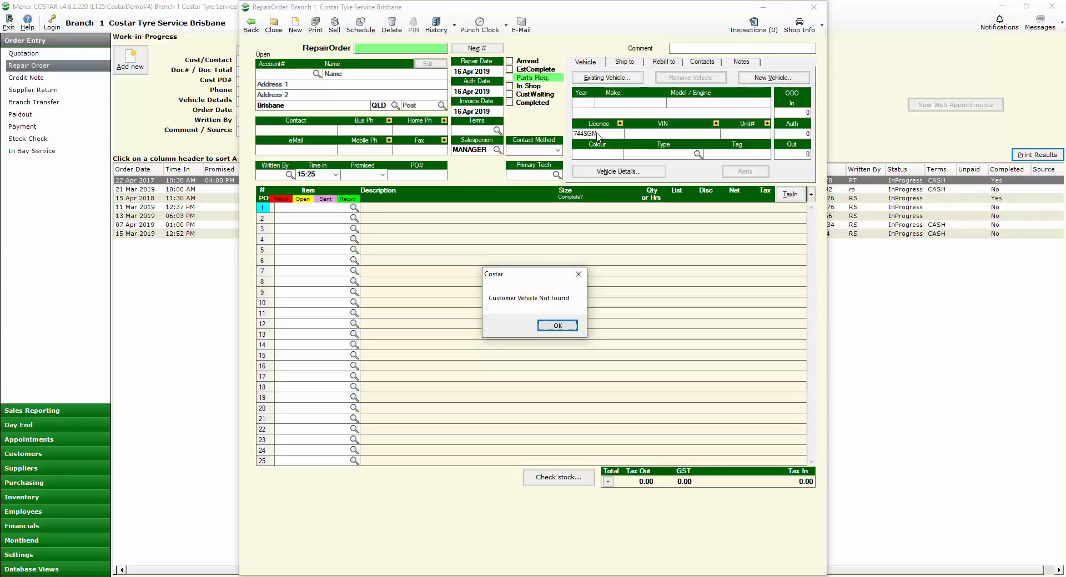
{"action": "left_click", "coordinate": [557, 324]}
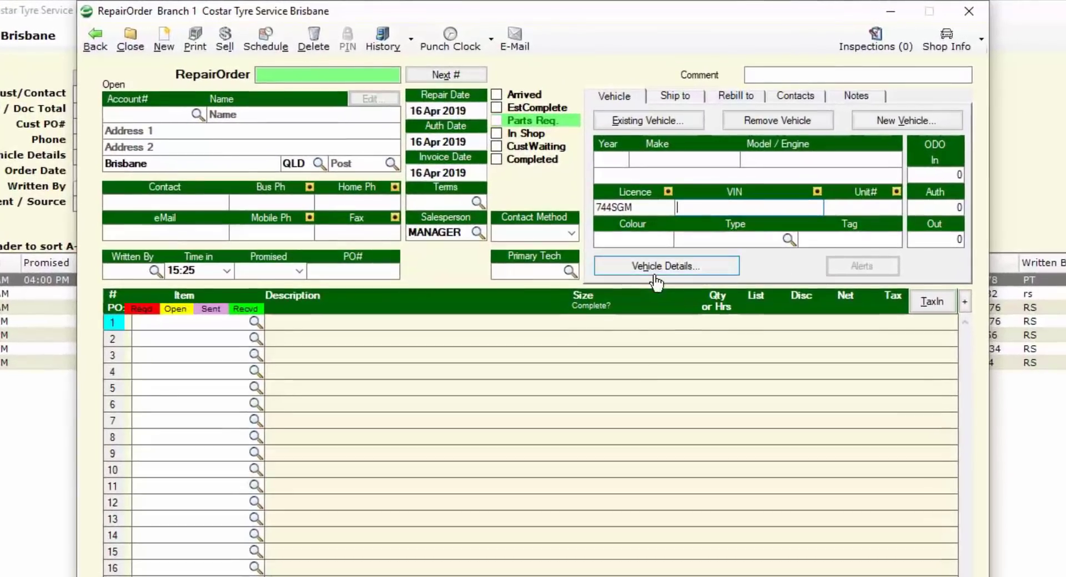
{"action": "left_click", "coordinate": [655, 283]}
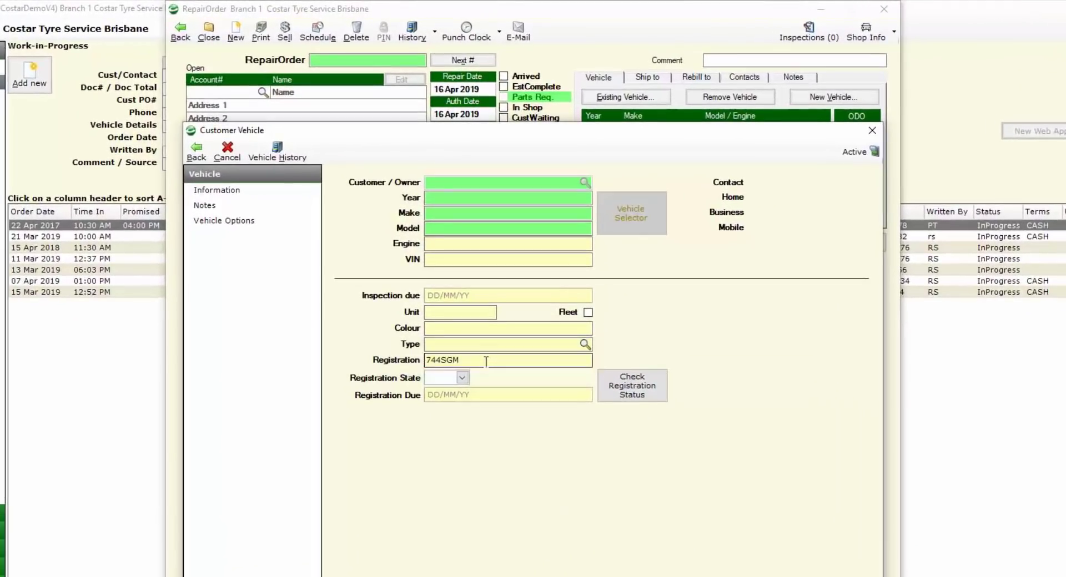
{"action": "left_click", "coordinate": [461, 377]}
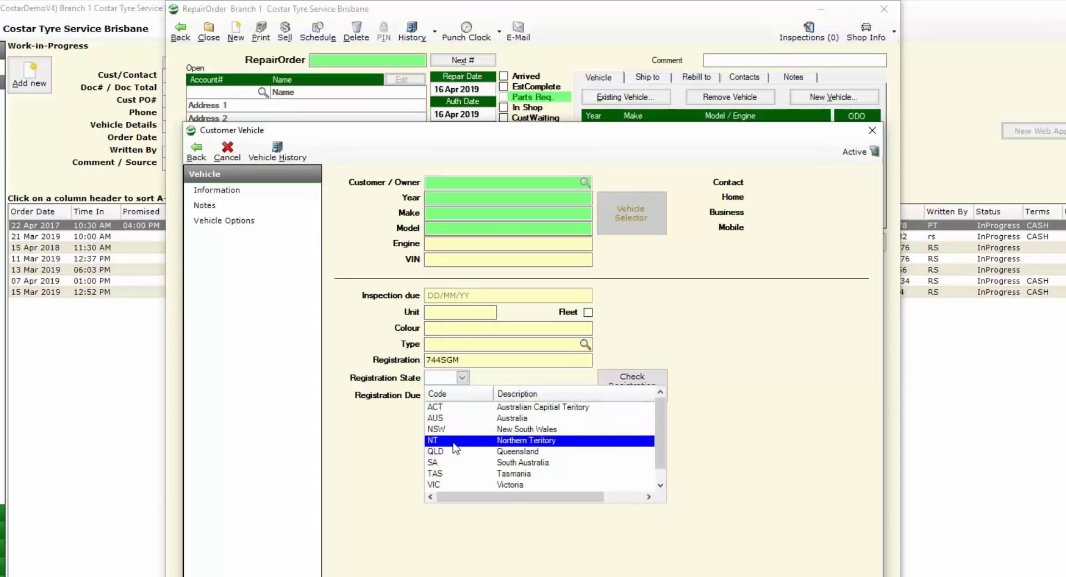
{"action": "left_click", "coordinate": [451, 451]}
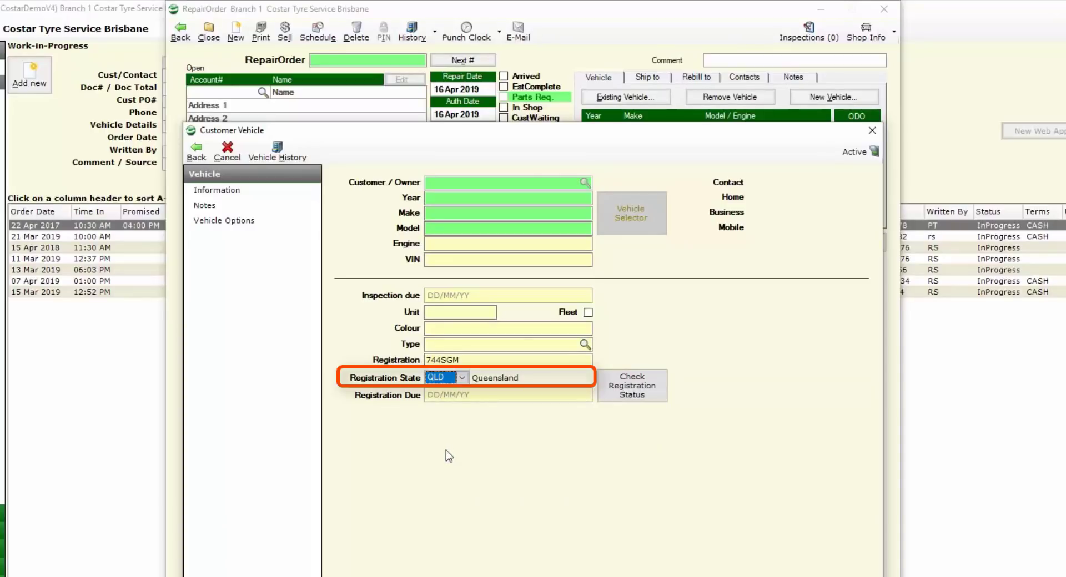
{"action": "left_click", "coordinate": [641, 391]}
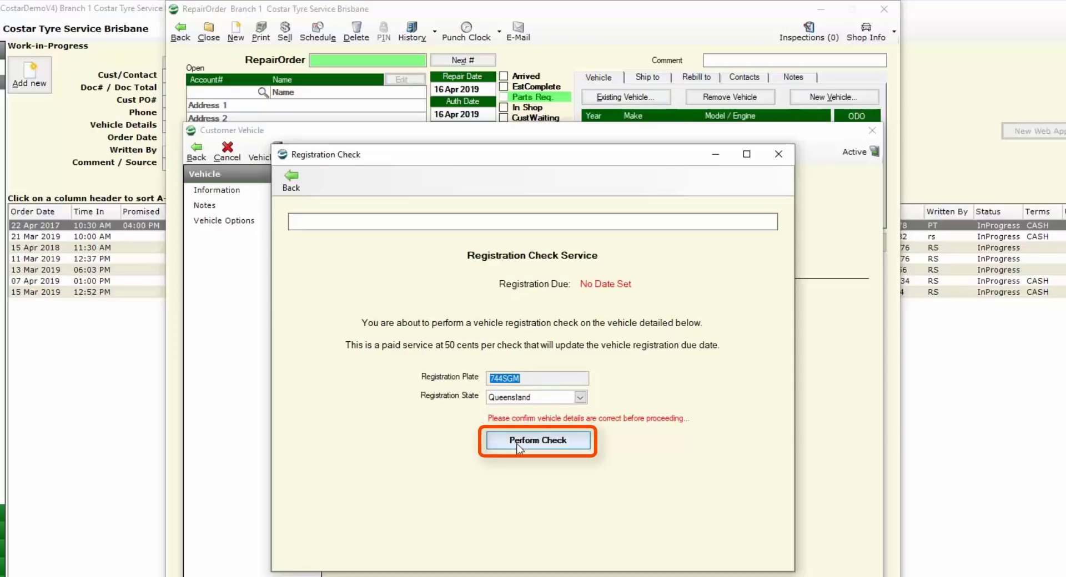
- Run the check and accept the 2011 Ford Fiesta details with 22 Nov 2019 registration due
{"action": "left_click", "coordinate": [518, 444]}
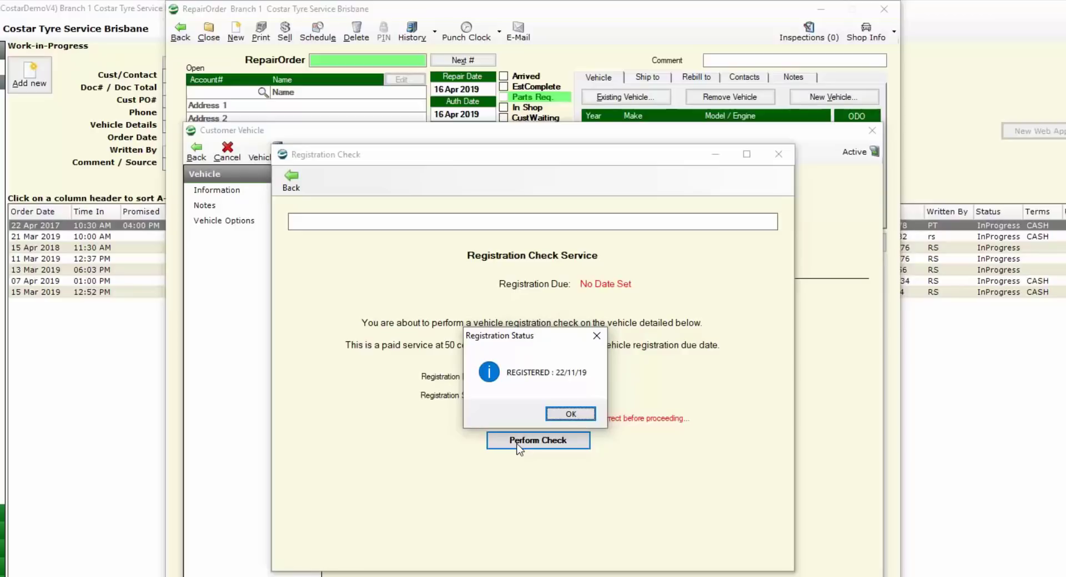
{"action": "left_click", "coordinate": [569, 414]}
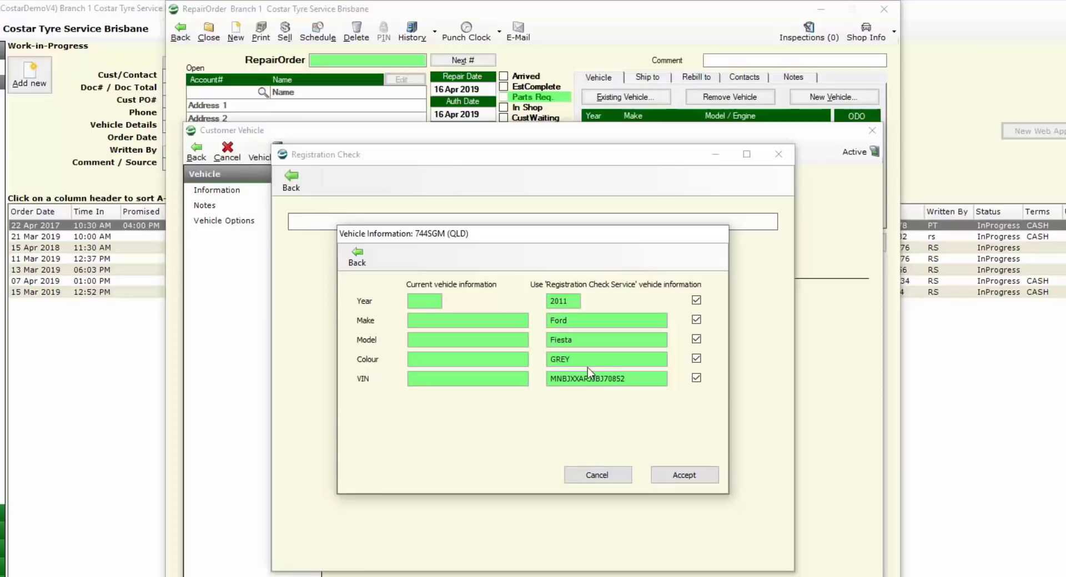
{"action": "left_click", "coordinate": [685, 477]}
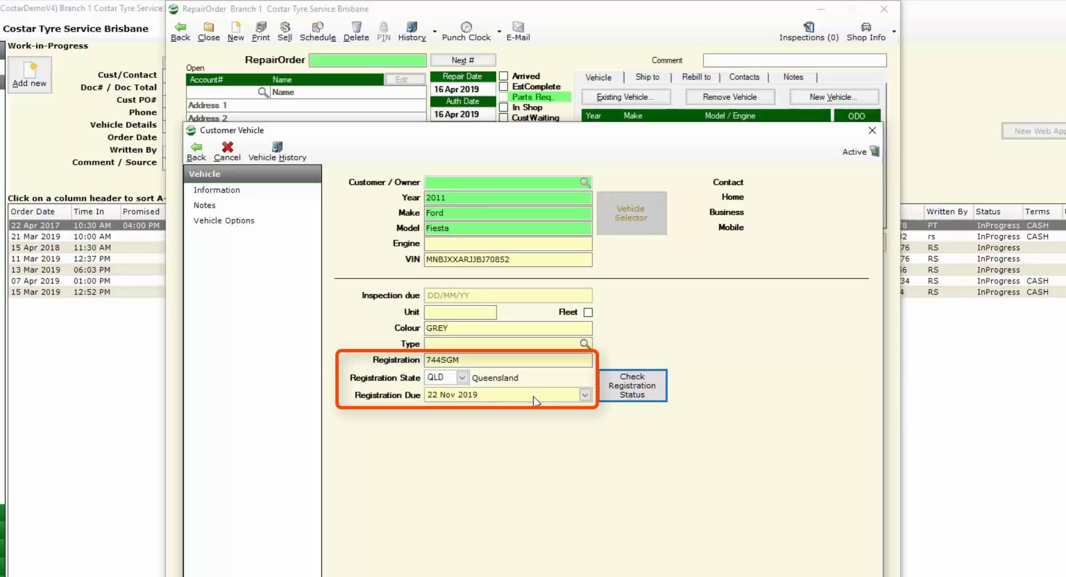
- Return to the repair order and enter the customer's name and street address
{"action": "left_click", "coordinate": [197, 155]}
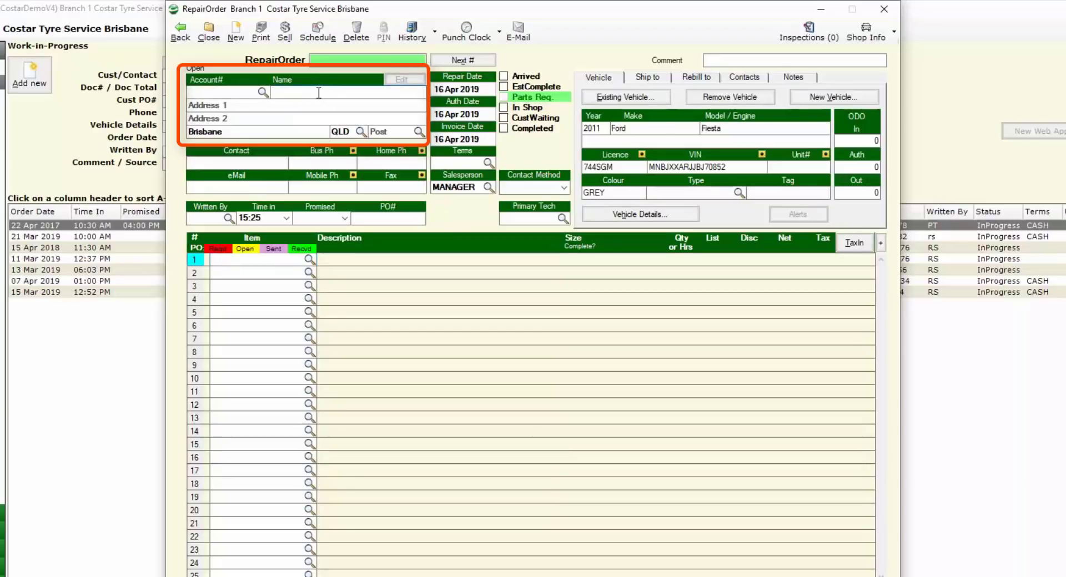
{"action": "type", "text": "Joe "}
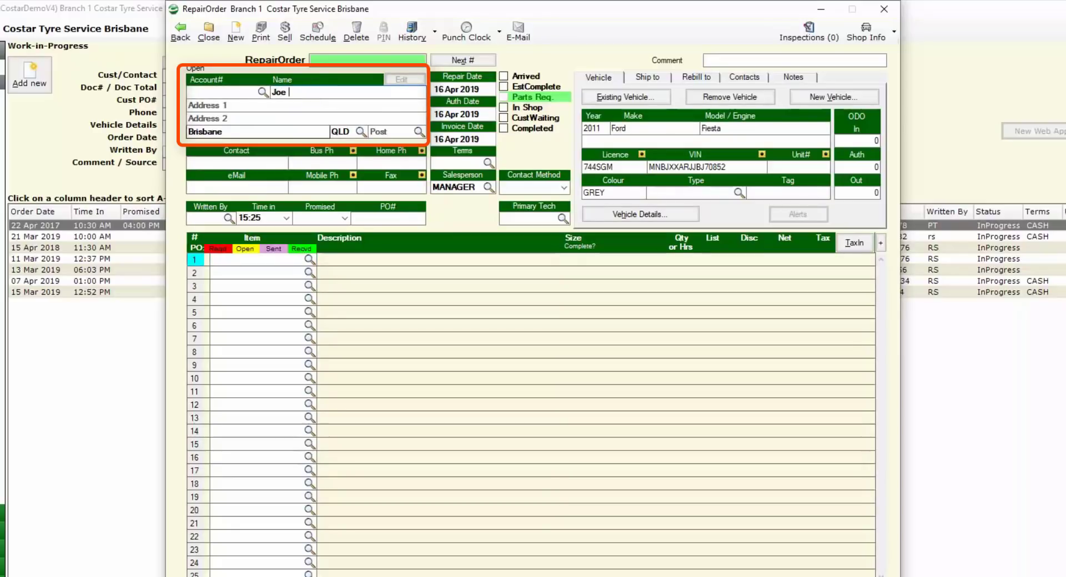
{"action": "type", "text": "Smith"}
{"action": "key", "text": "Tab"}
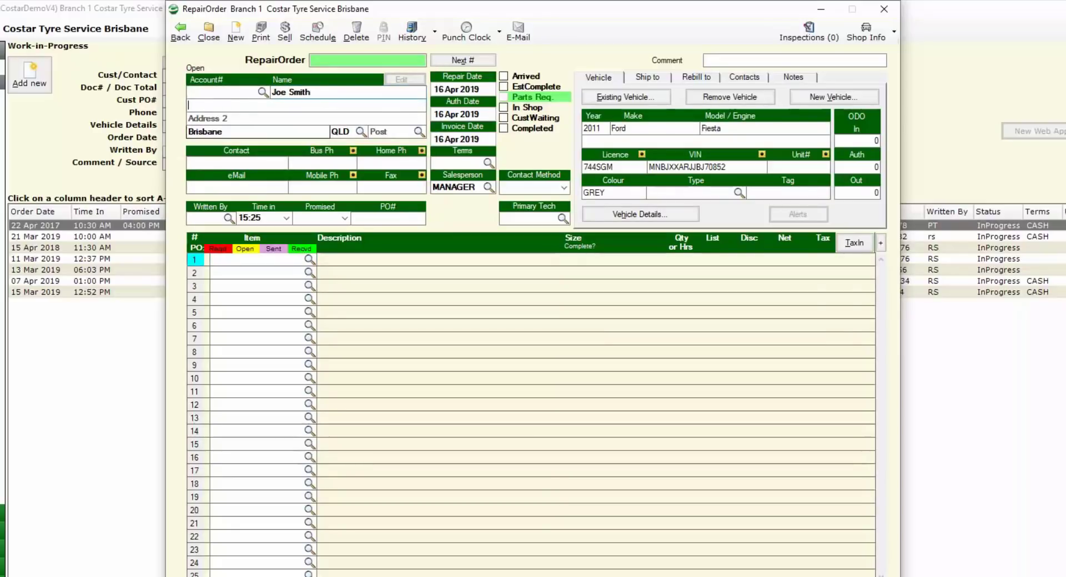
{"action": "type", "text": "123 Some St"}
{"action": "type", "text": "reet"}
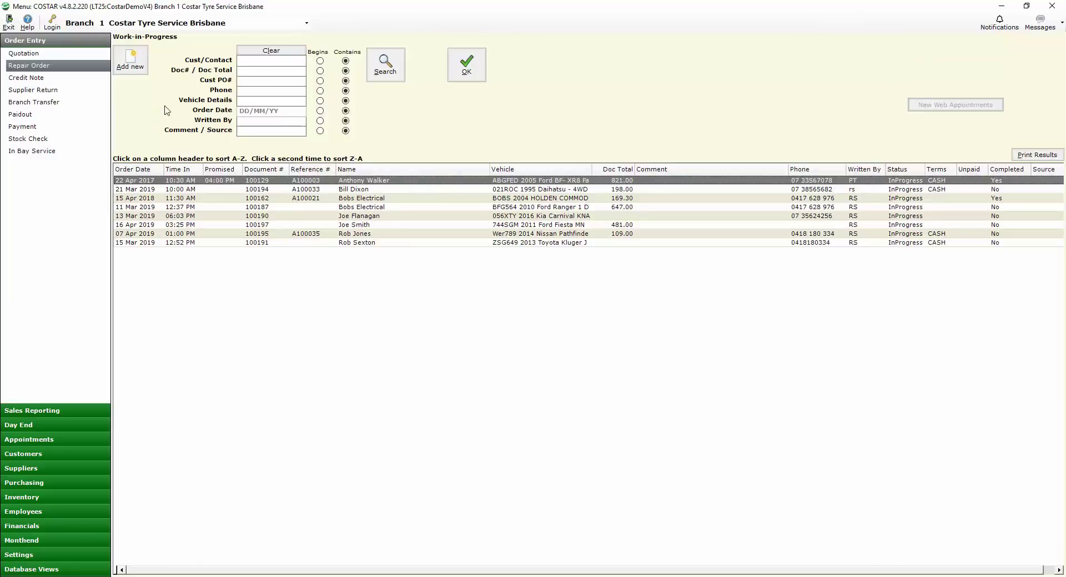
{"action": "left_click", "coordinate": [133, 60]}
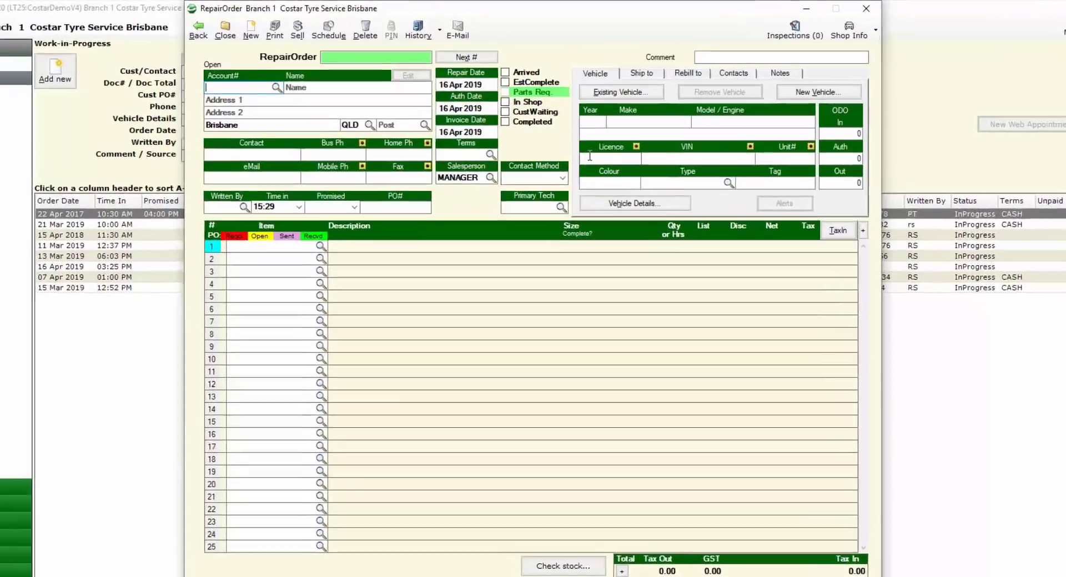
{"action": "left_click", "coordinate": [603, 132]}
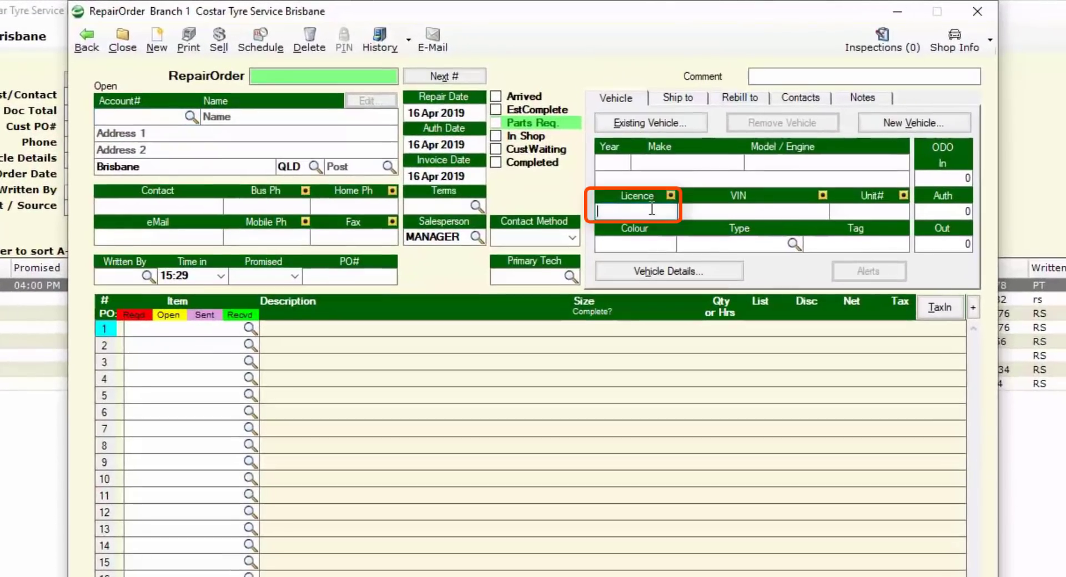
{"action": "type", "text": "056X"}
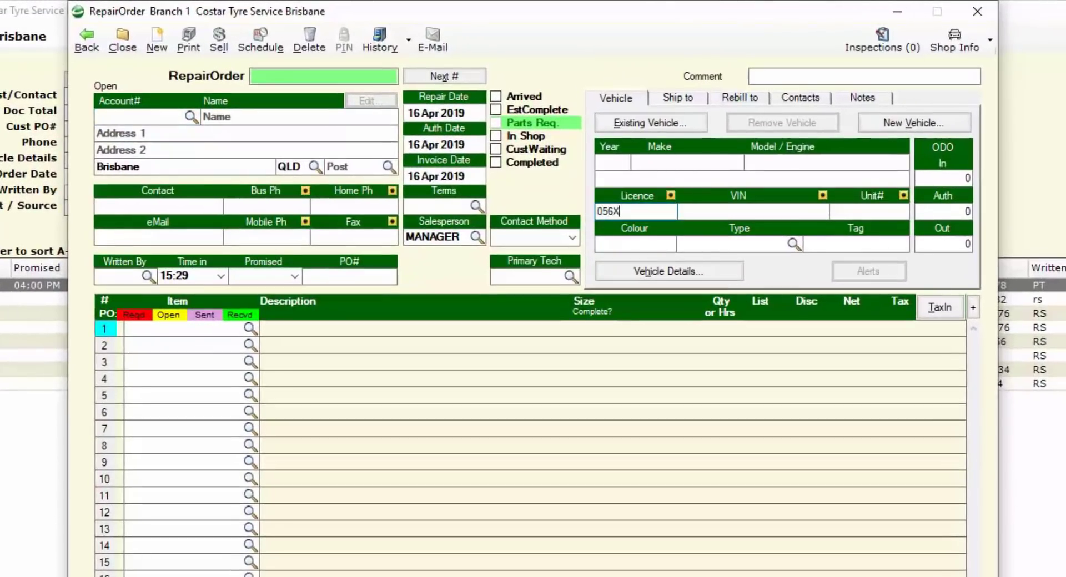
{"action": "type", "text": "TY"}
{"action": "key", "text": "Tab"}
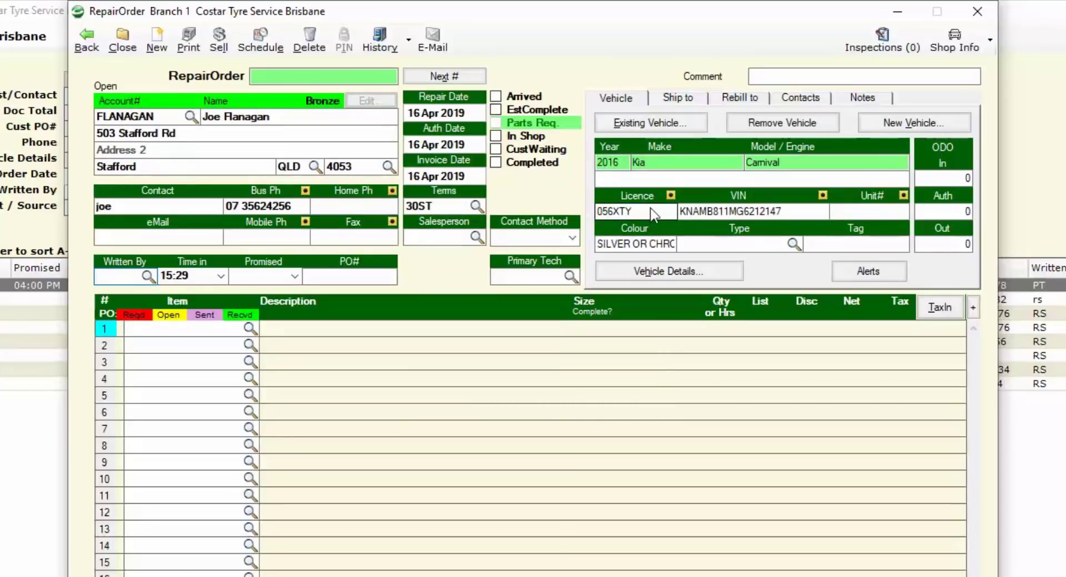
{"action": "type", "text": "RS"}
{"action": "left_click", "coordinate": [659, 272]}
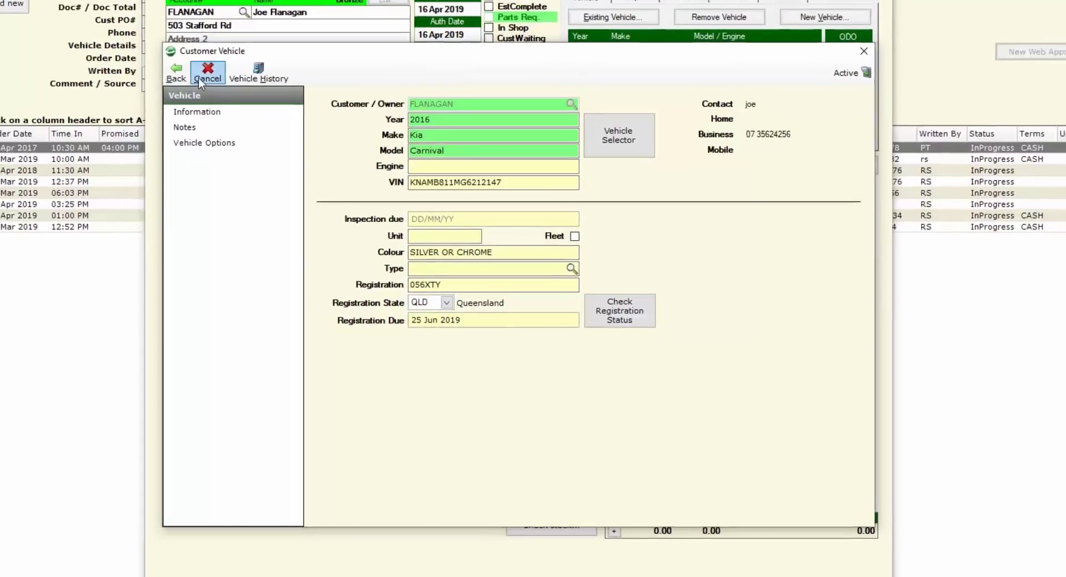
{"action": "left_click", "coordinate": [193, 65]}
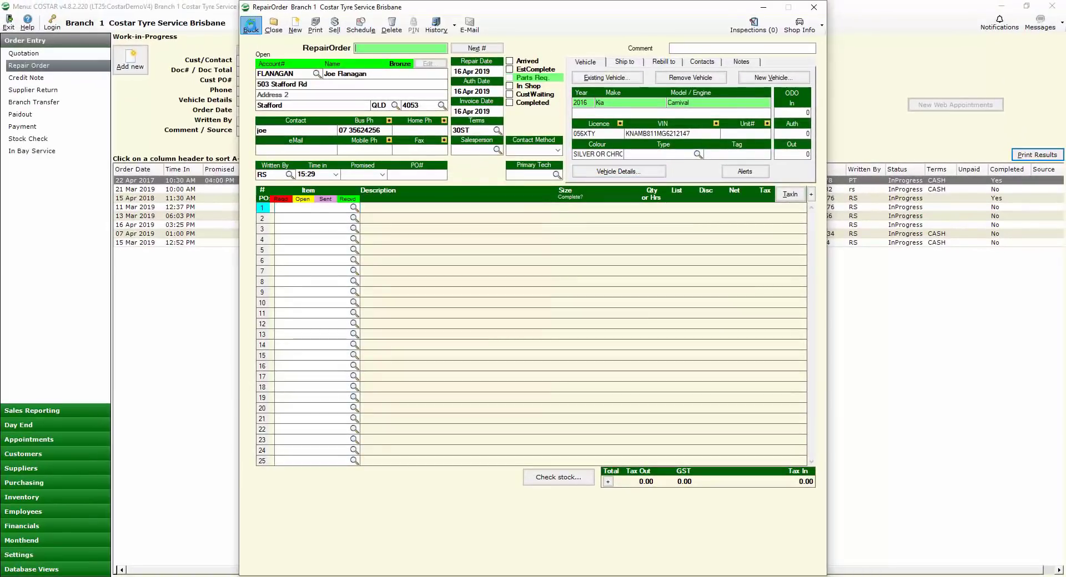
- Close the Carnival order, start one for plate 864TSS, and view the Pathfinder's alerts
{"action": "left_click", "coordinate": [249, 31]}
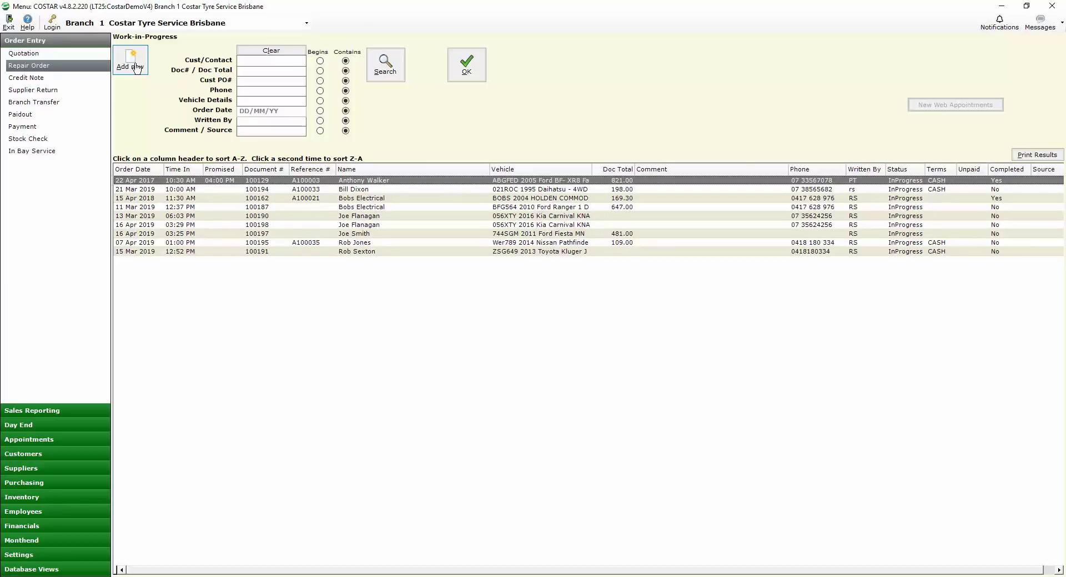
{"action": "left_click", "coordinate": [133, 67]}
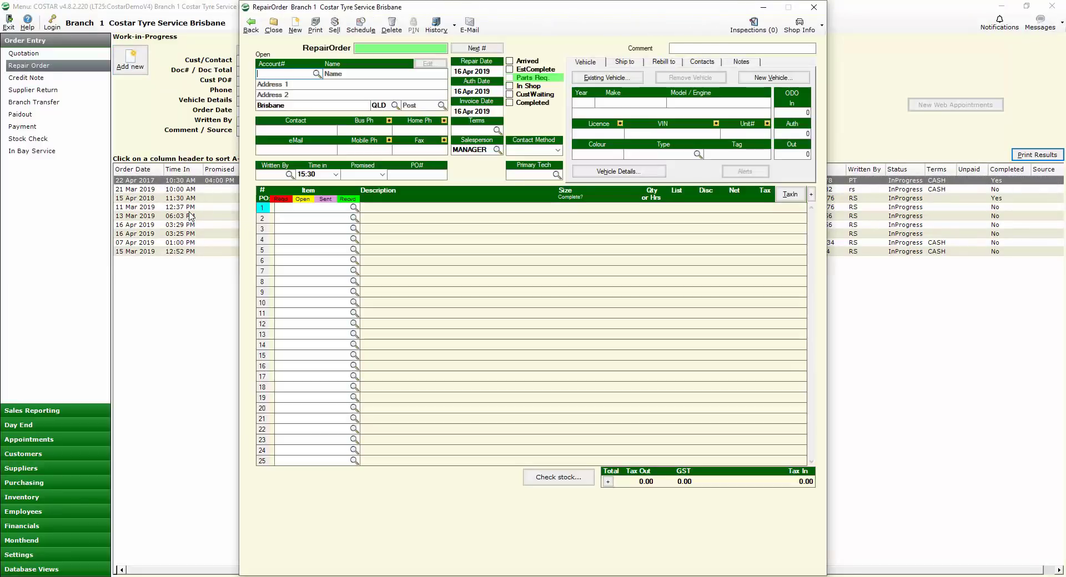
{"action": "type", "text": "8"}
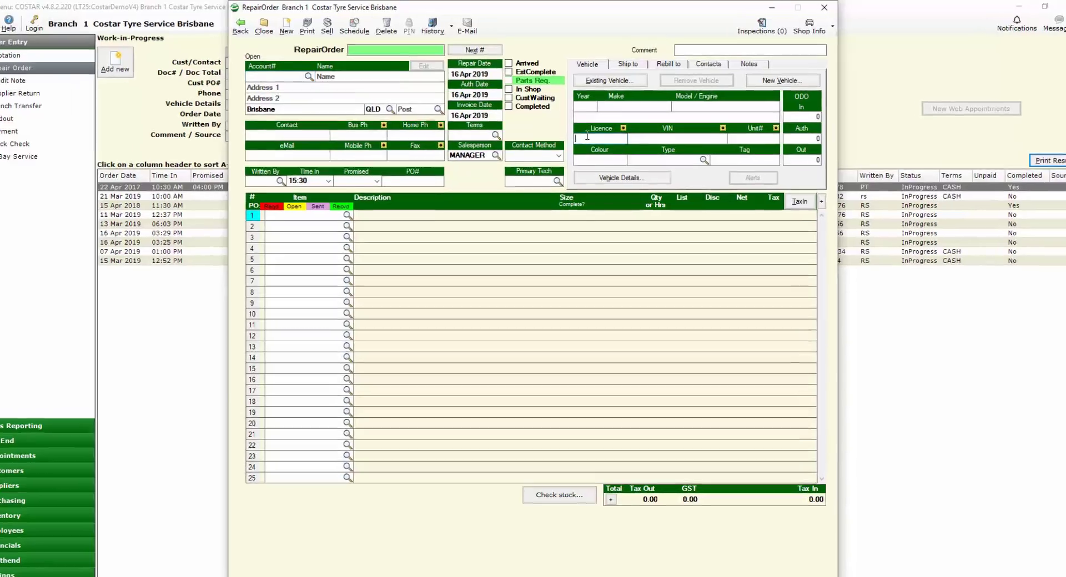
{"action": "type", "text": "64"}
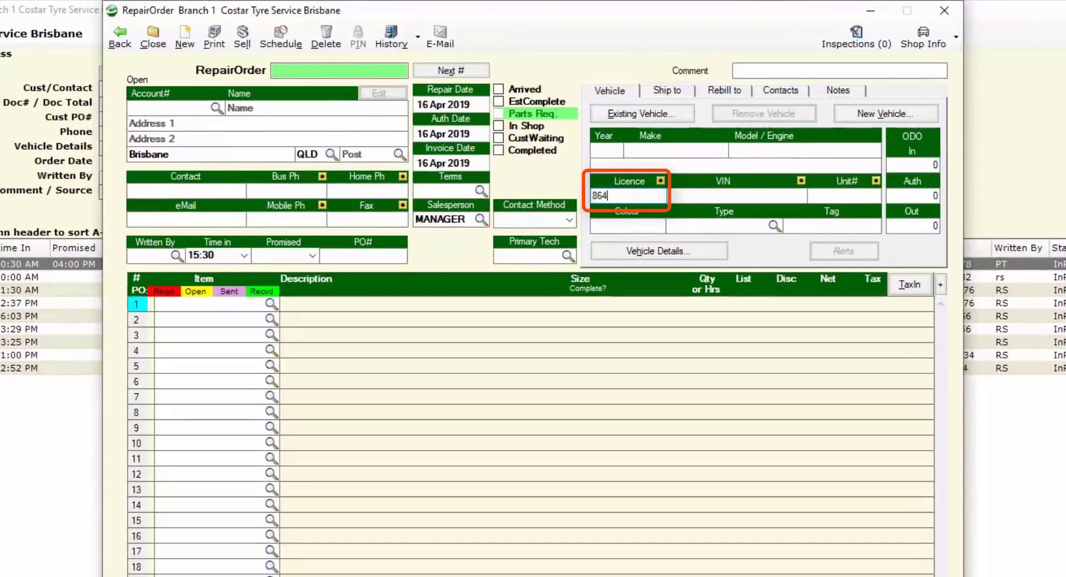
{"action": "type", "text": "TSS"}
{"action": "key", "text": "Return"}
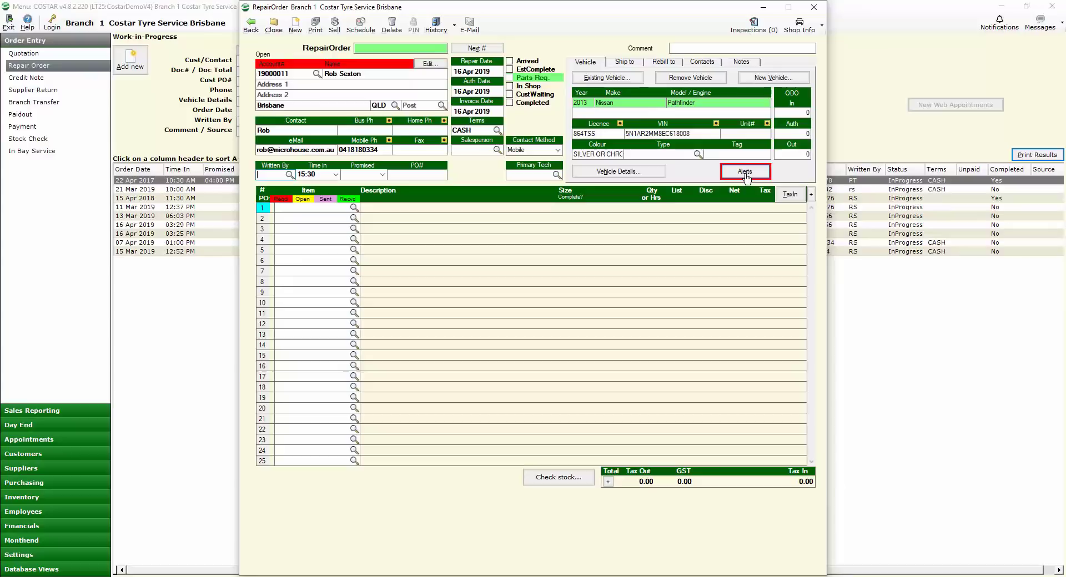
{"action": "left_click", "coordinate": [843, 257]}
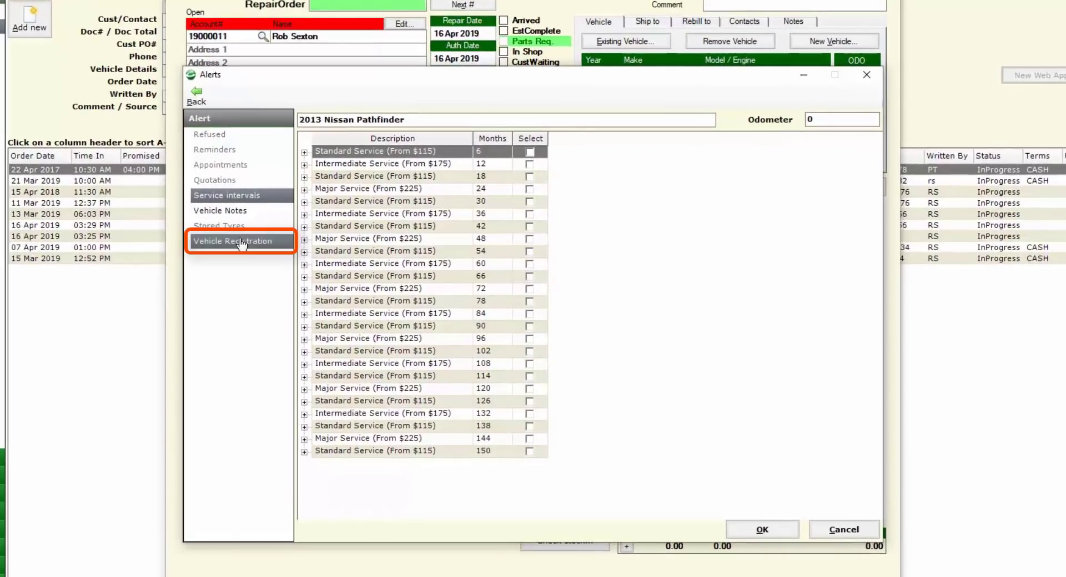
{"action": "left_click", "coordinate": [242, 244]}
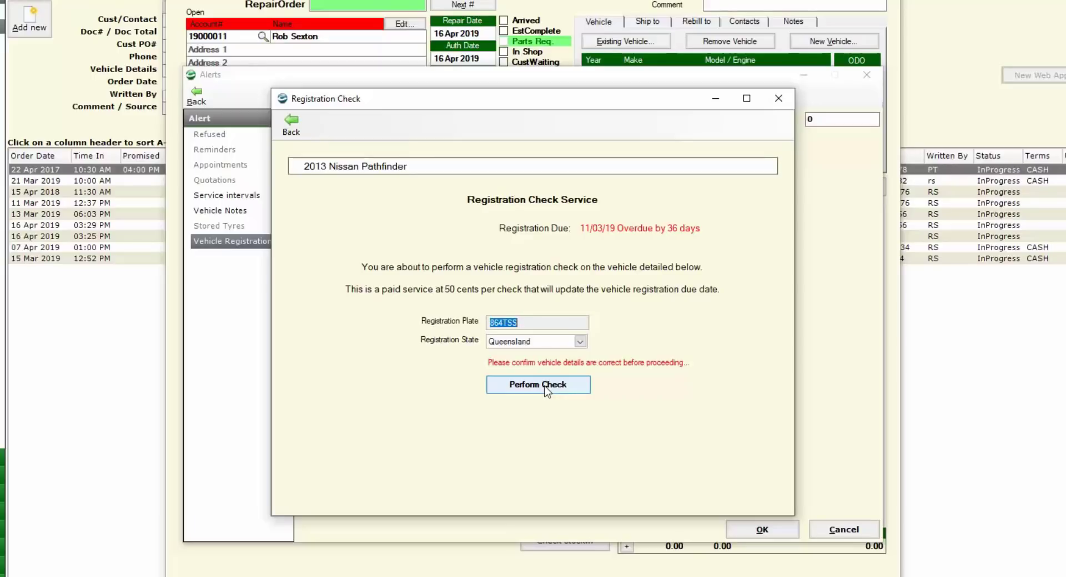
{"action": "left_click", "coordinate": [546, 391]}
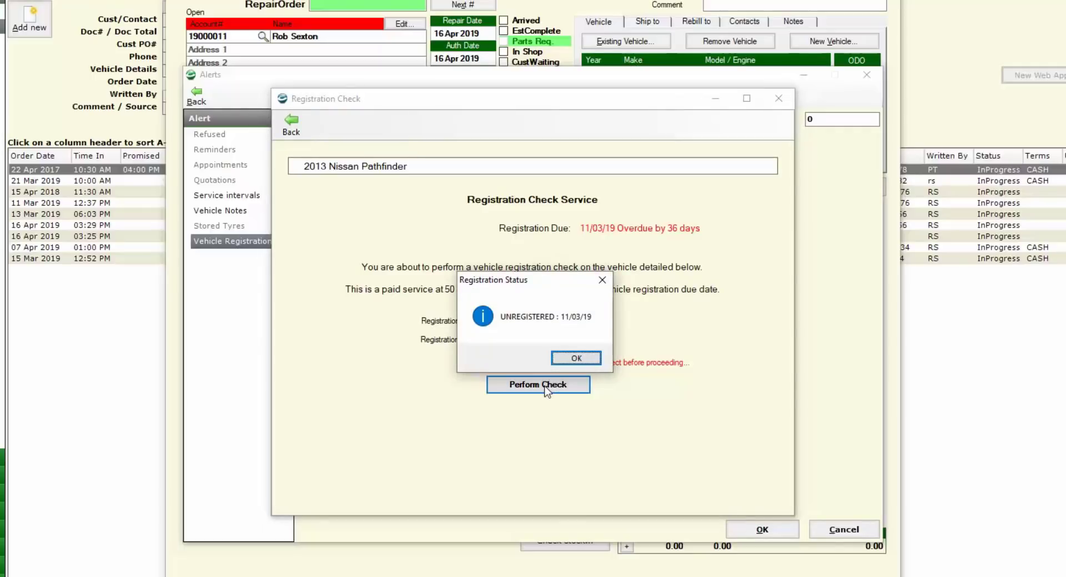